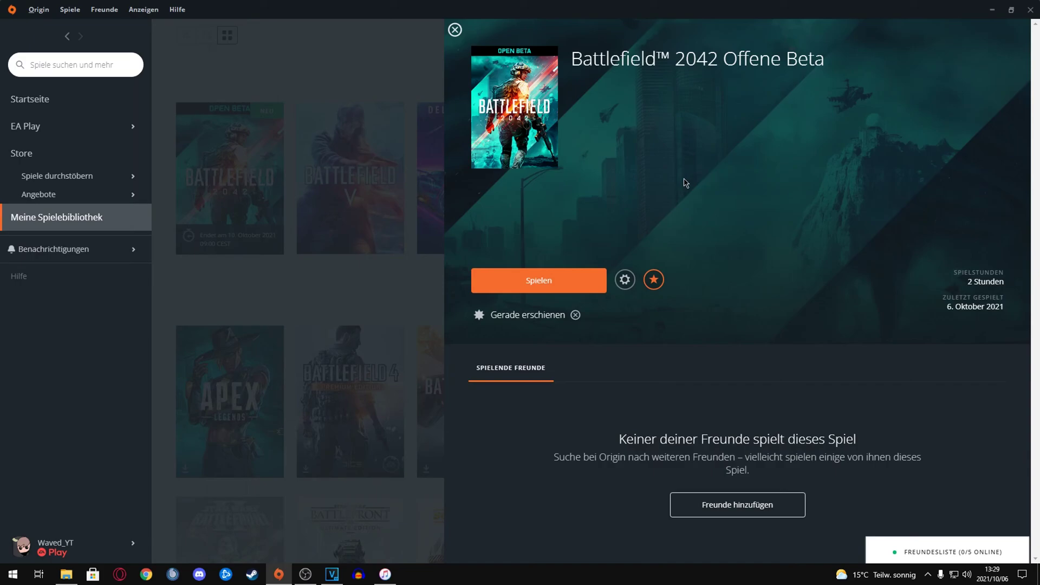
Step: Close the Origin window showing the Battlefield 2042 Offene Beta page to reveal VEGAS Pro
left_click(101, 546)
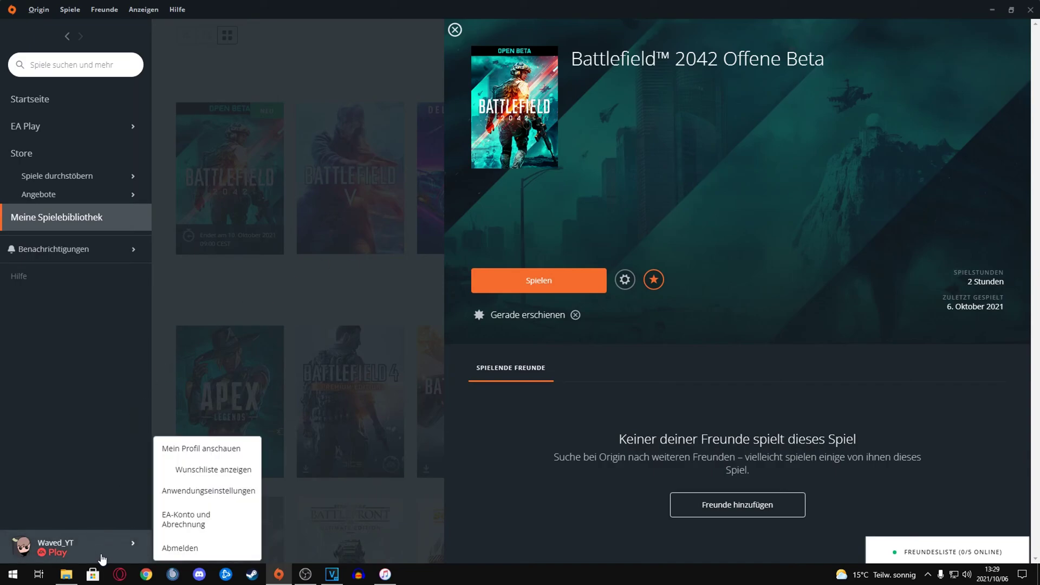
left_click(101, 545)
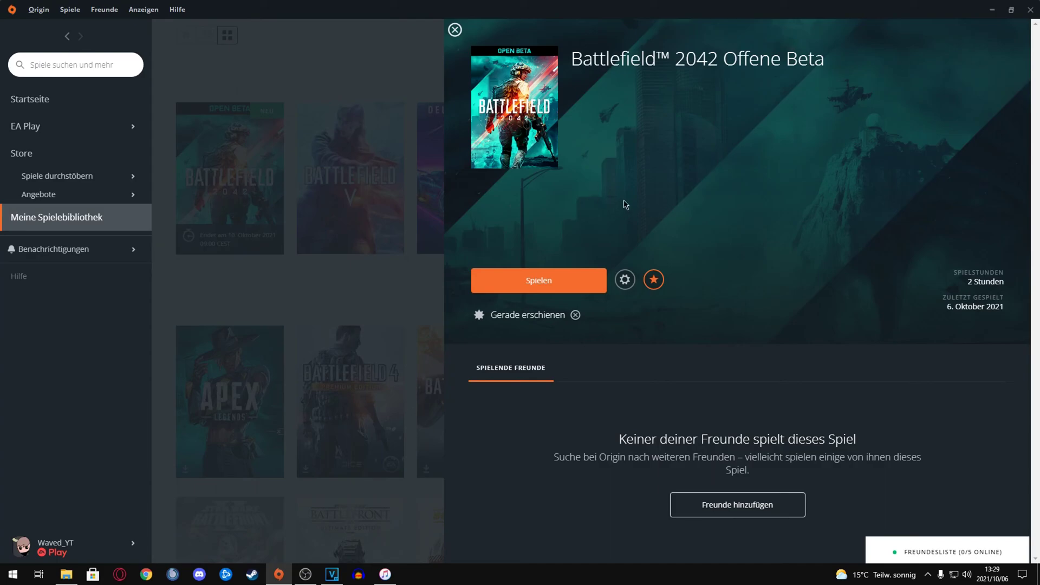
left_click(1030, 10)
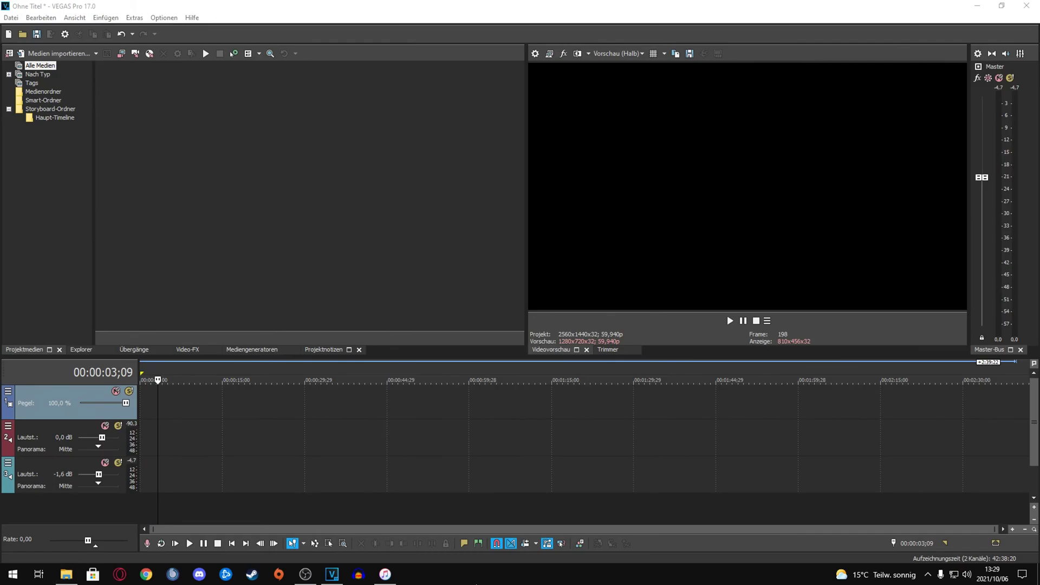
Step: End the Origin (32 Bit) process in Task Manager
right_click(514, 543)
left_click(514, 540)
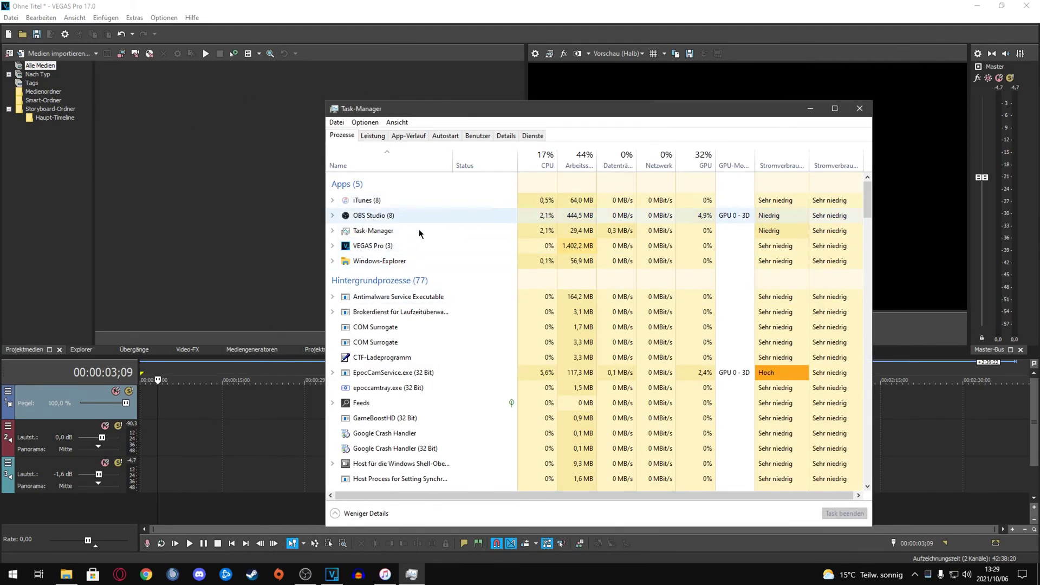
scroll(451, 350, "down", 6)
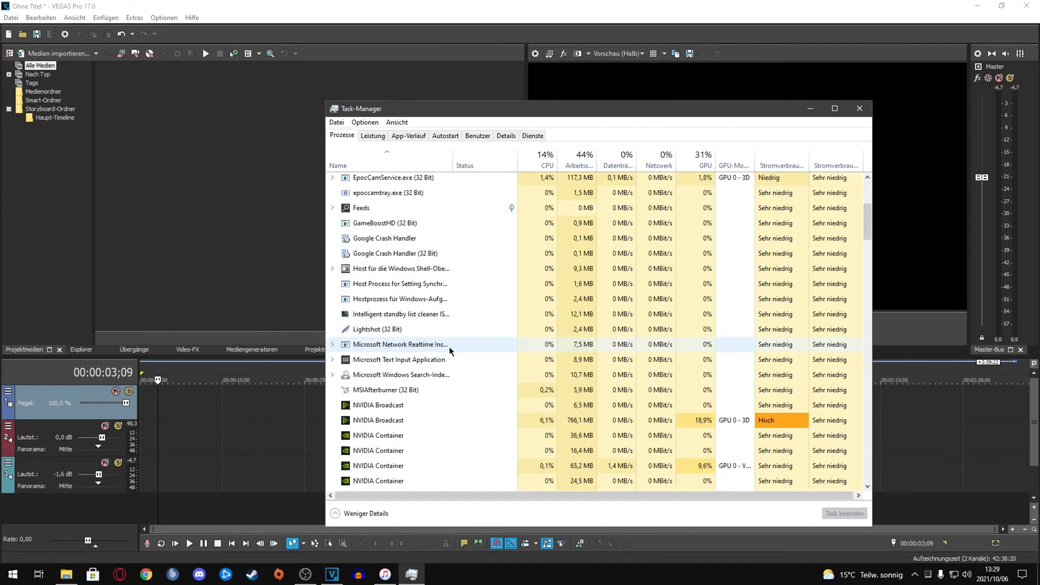
scroll(449, 346, "down", 6)
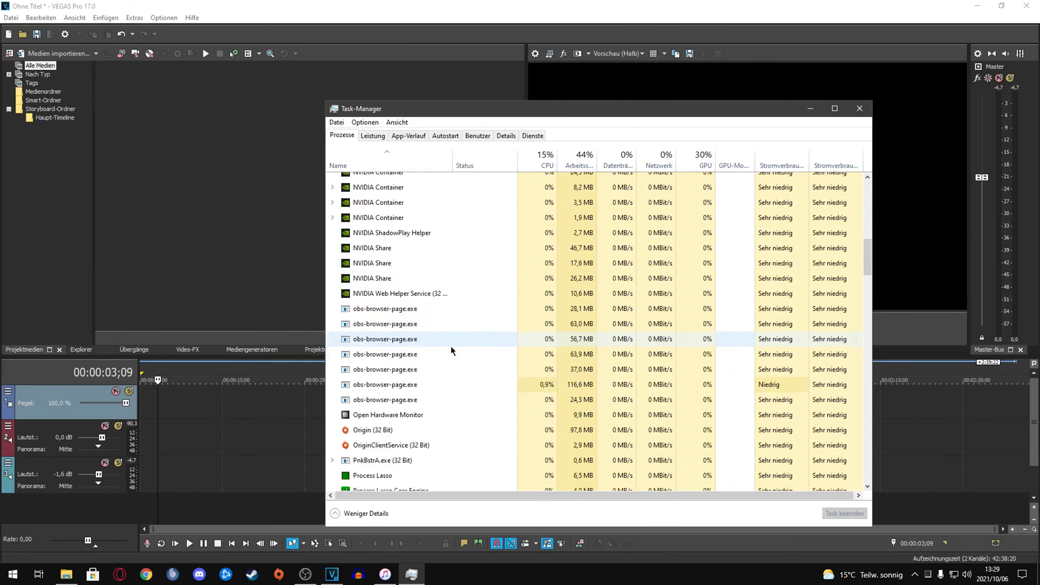
left_click(404, 381)
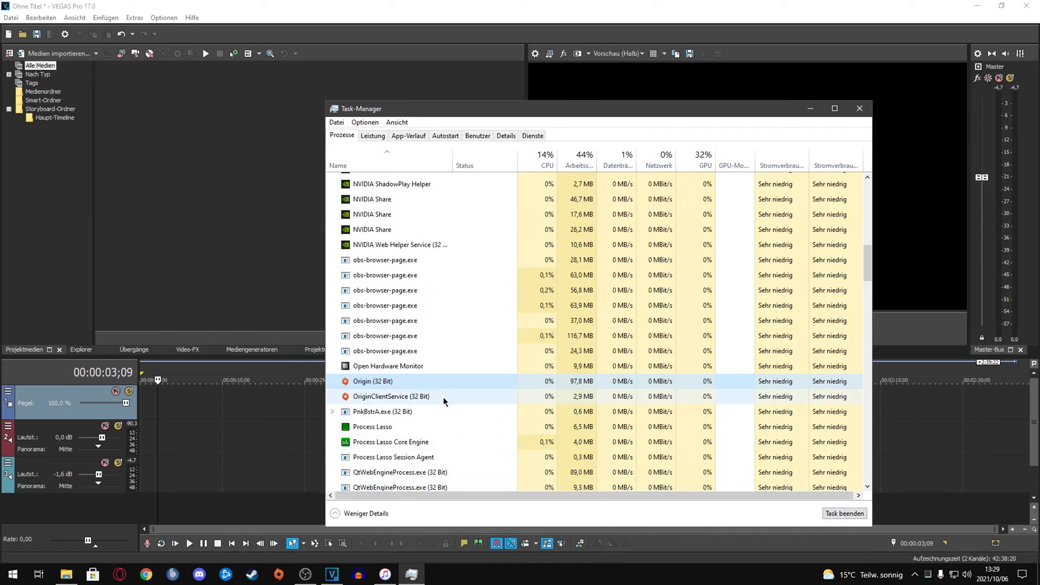
left_click(825, 518)
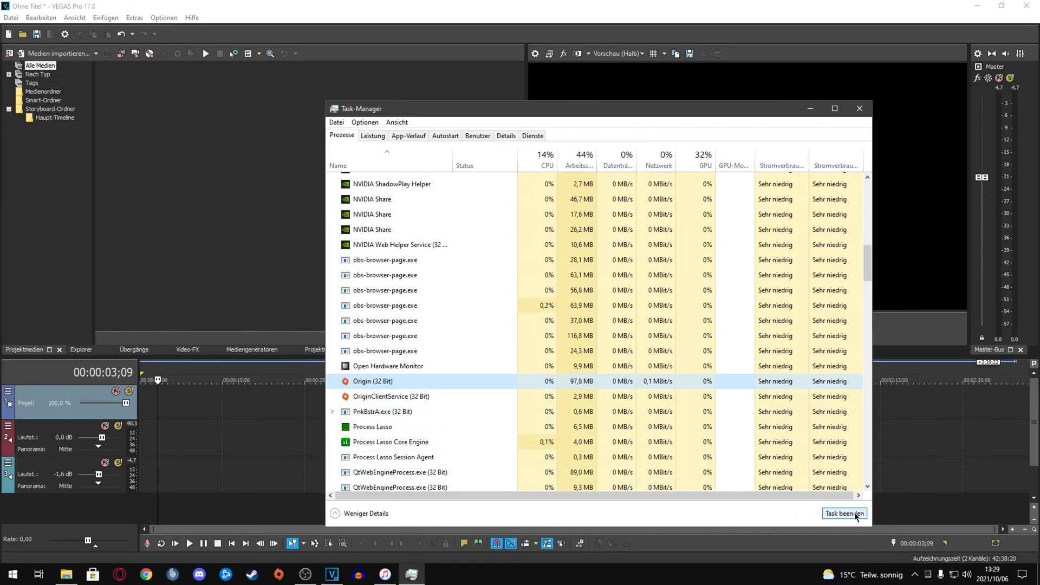
Step: Check the remaining process list for Origin services, then close Task Manager
scroll(471, 420, "down", 10)
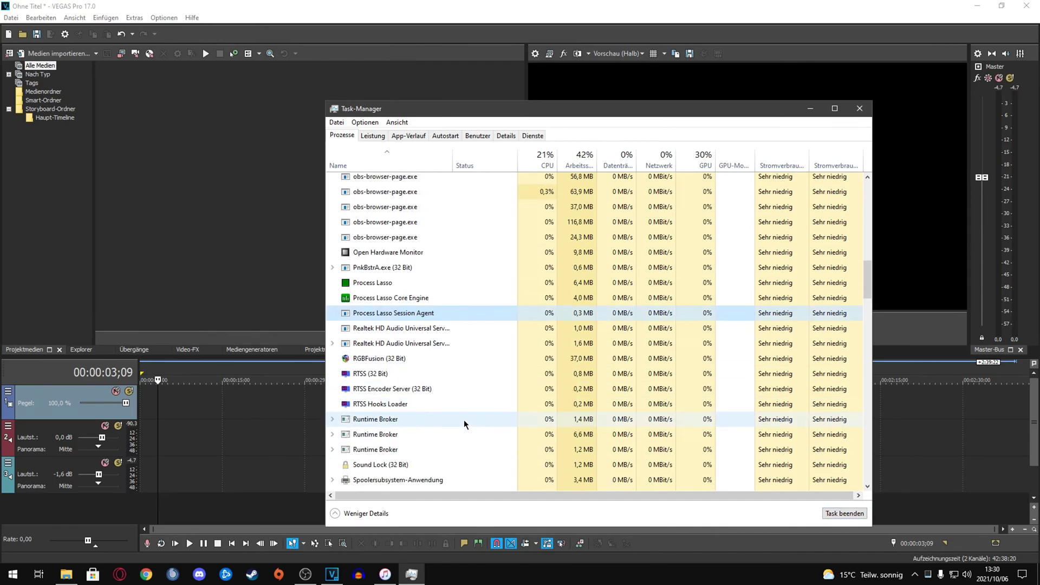
scroll(713, 367, "down", 12)
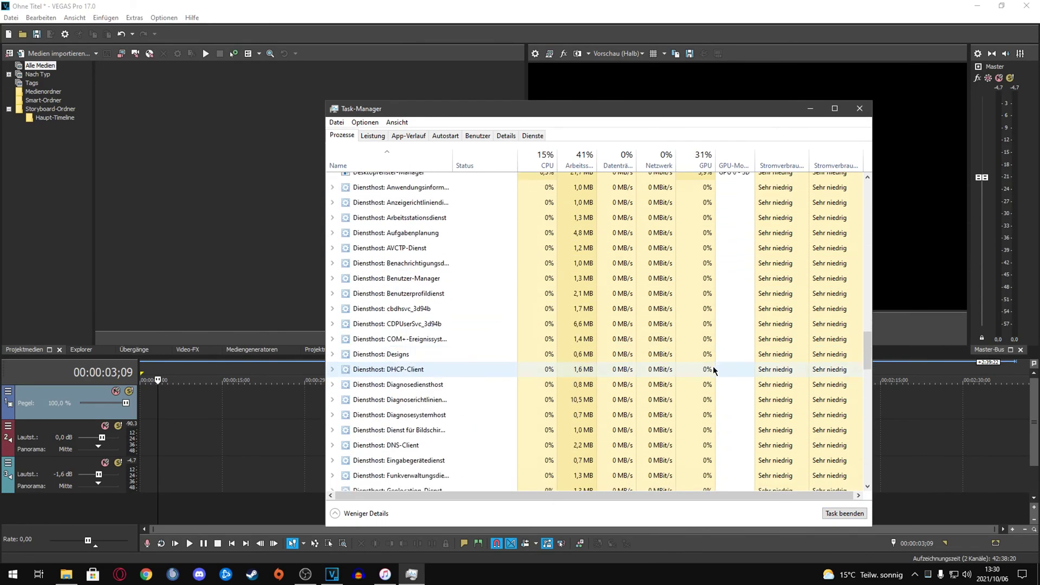
scroll(713, 366, "down", 8)
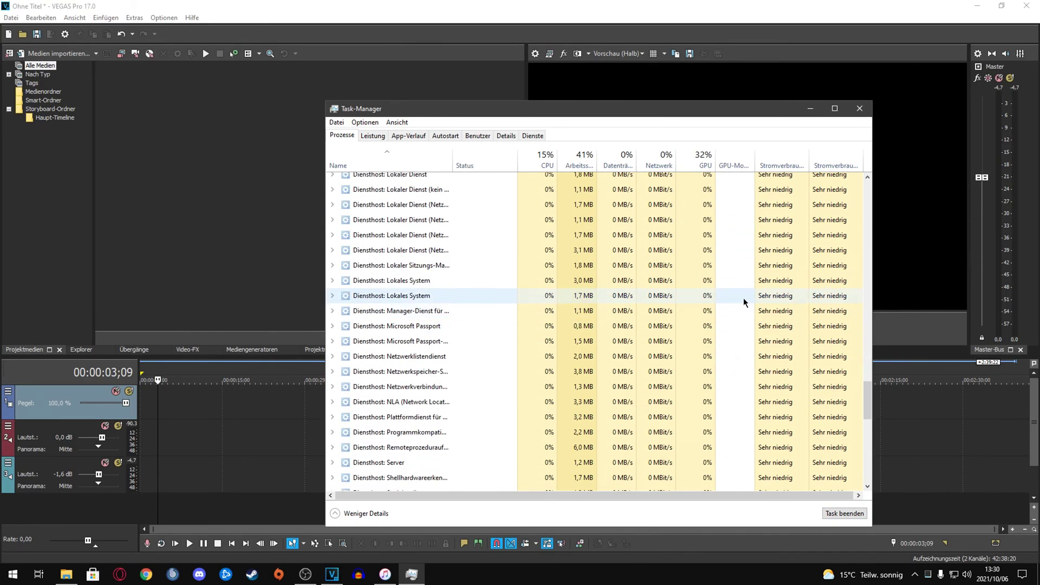
left_click_drag(867, 404, 872, 464)
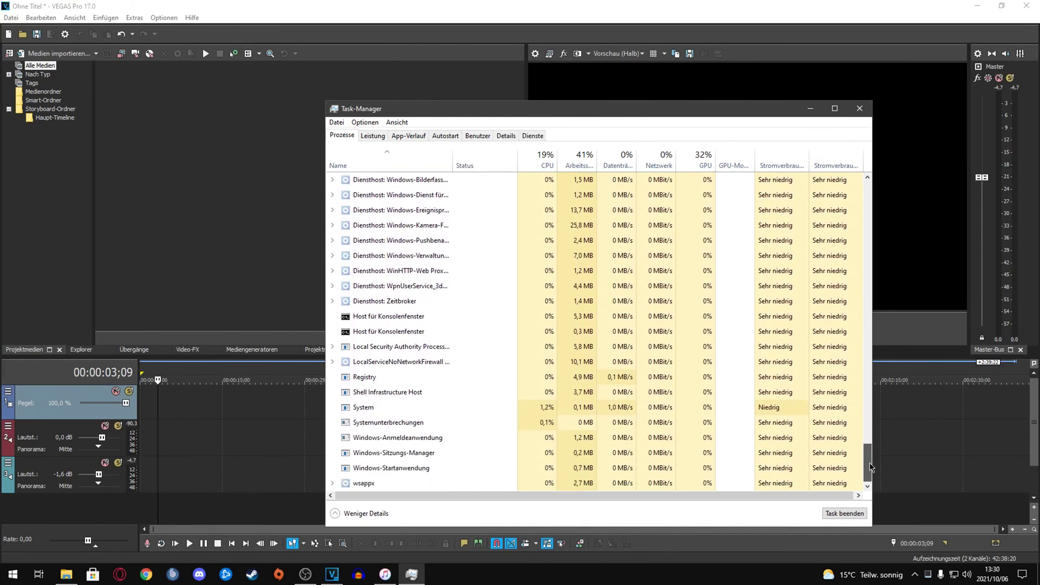
left_click(860, 109)
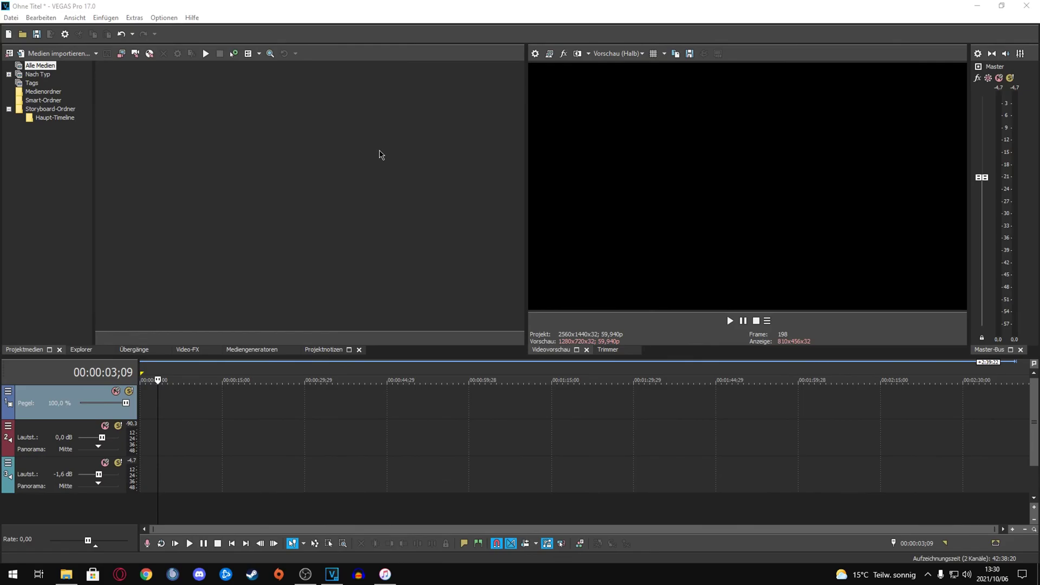
Step: Find the Ausführen (Run) app by searching 'run' from the Start menu, then dismiss it
key("super")
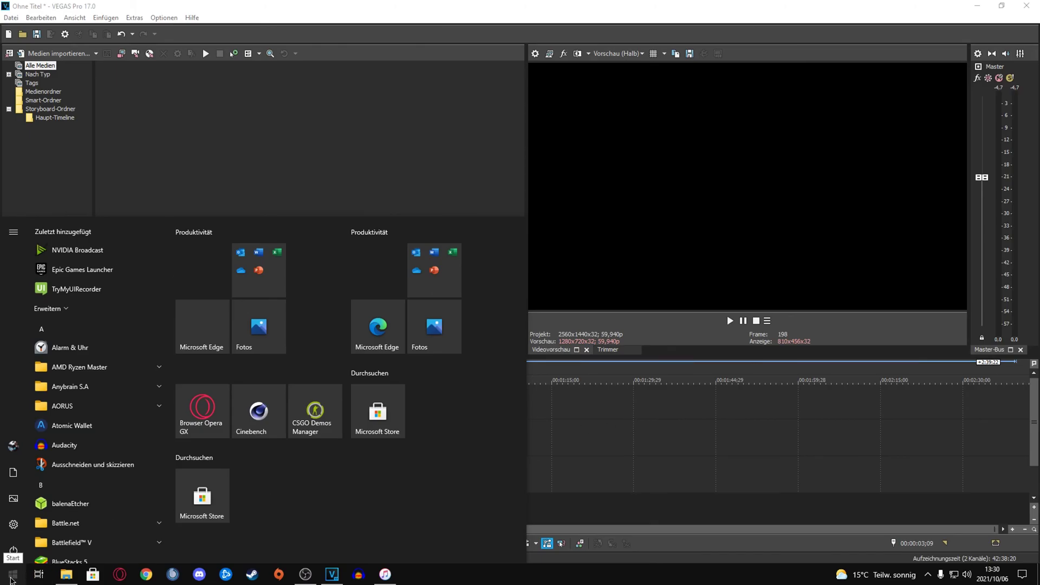
left_click(9, 580)
left_click(9, 580)
type("run")
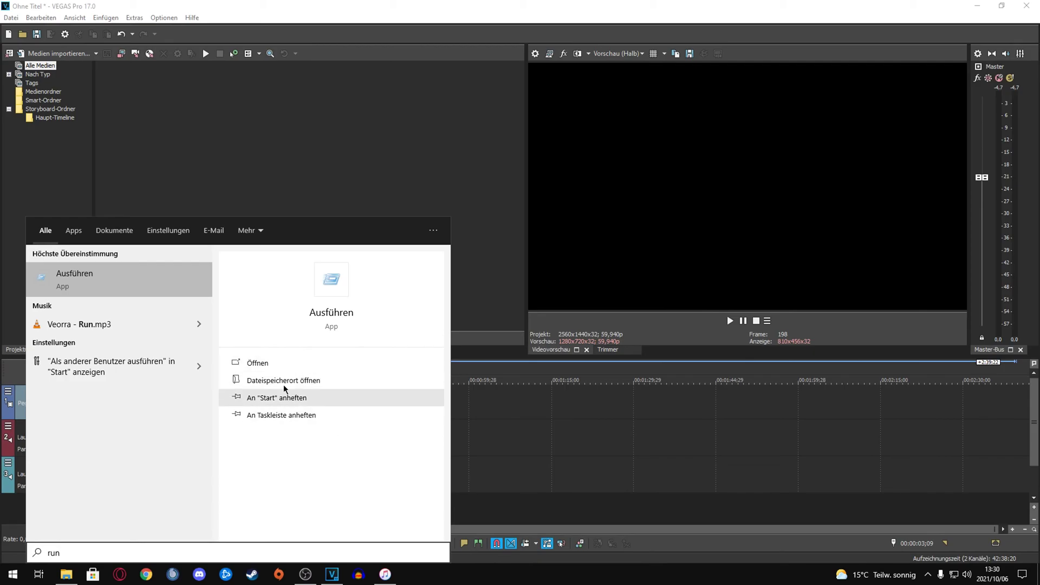
left_click(124, 285)
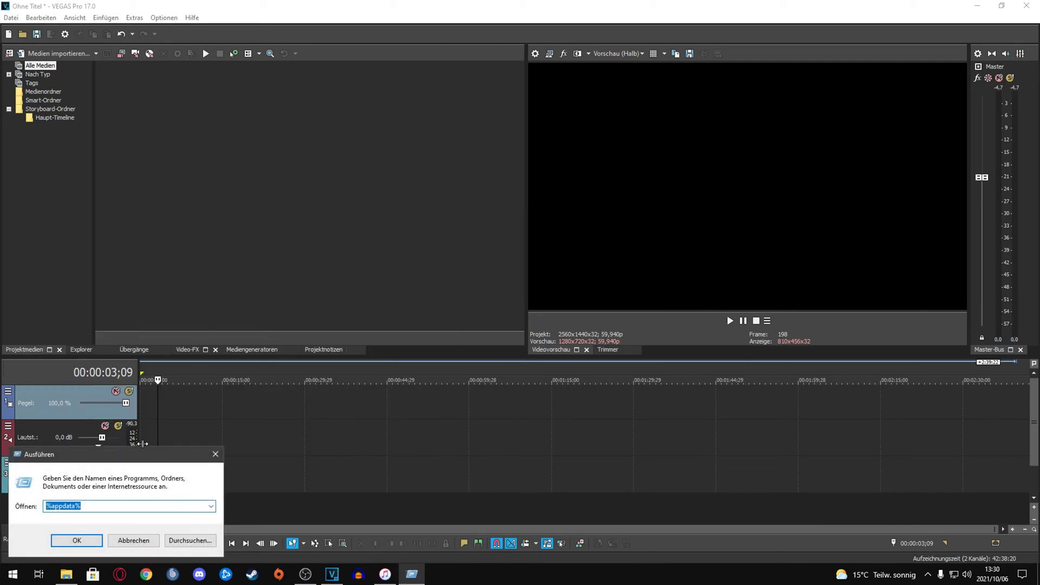
left_click_drag(144, 448, 294, 219)
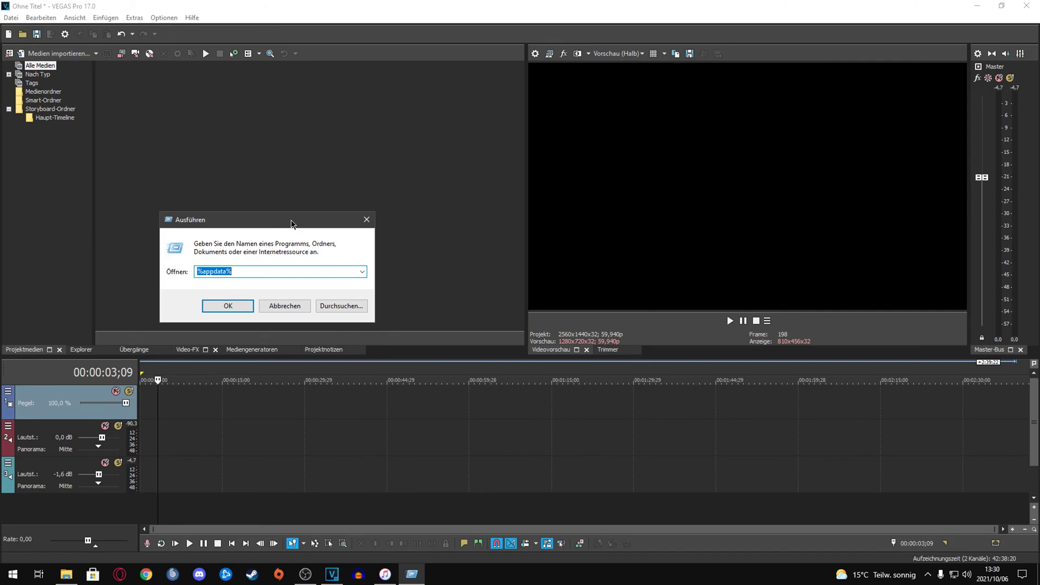
left_click(367, 219)
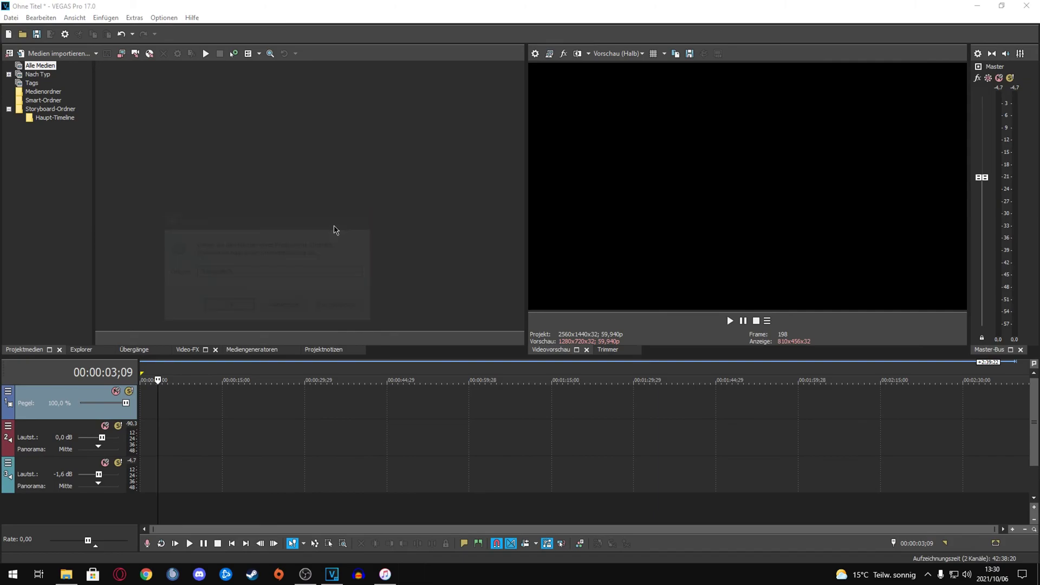
Step: Run %programData%/Origin from the Run dialog's history to open that folder
key("super+r")
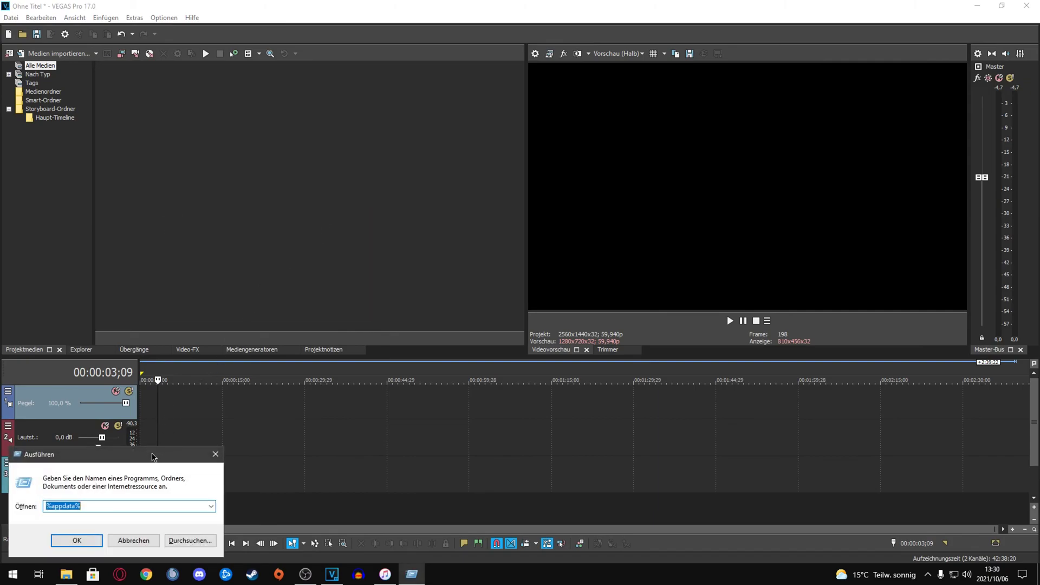
left_click_drag(146, 461, 269, 271)
left_click(334, 317)
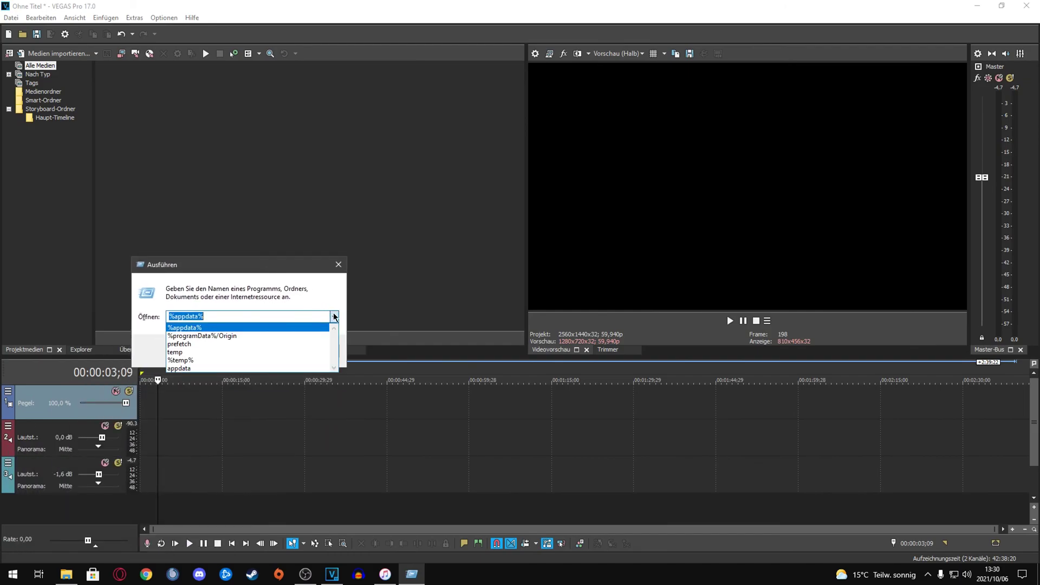
left_click(234, 336)
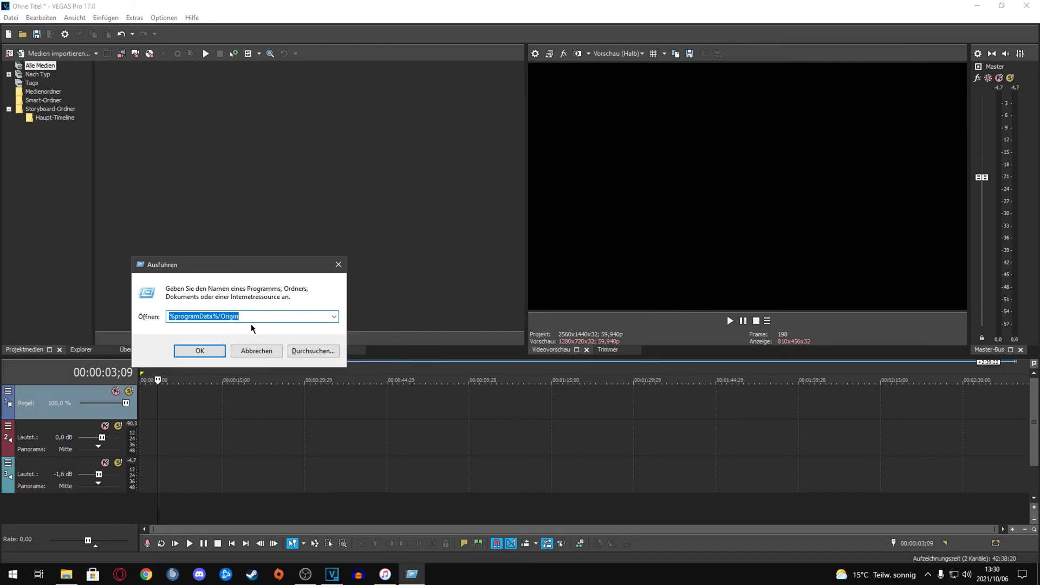
left_click(202, 317)
left_click(200, 352)
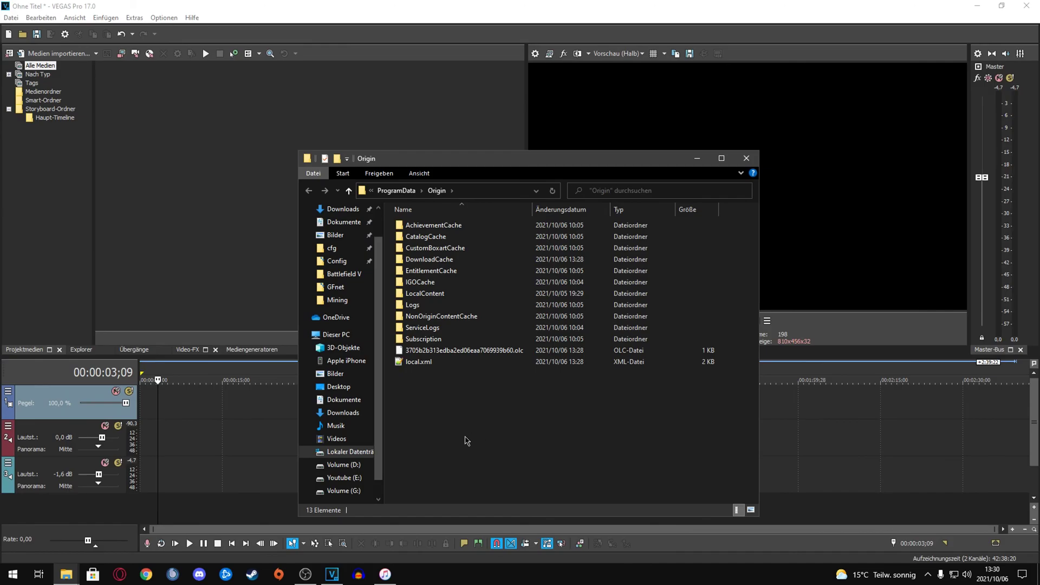
Step: Select all 13 ProgramData\Origin items except LocalContent, then clear the selection and close the folder
left_click_drag(451, 440, 480, 230)
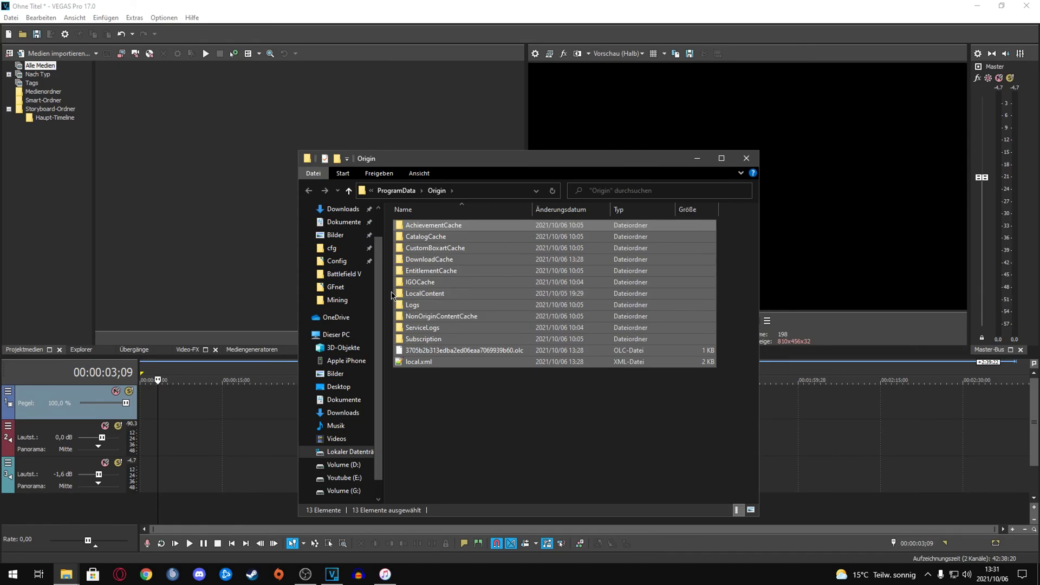
left_click(471, 296, "ctrl")
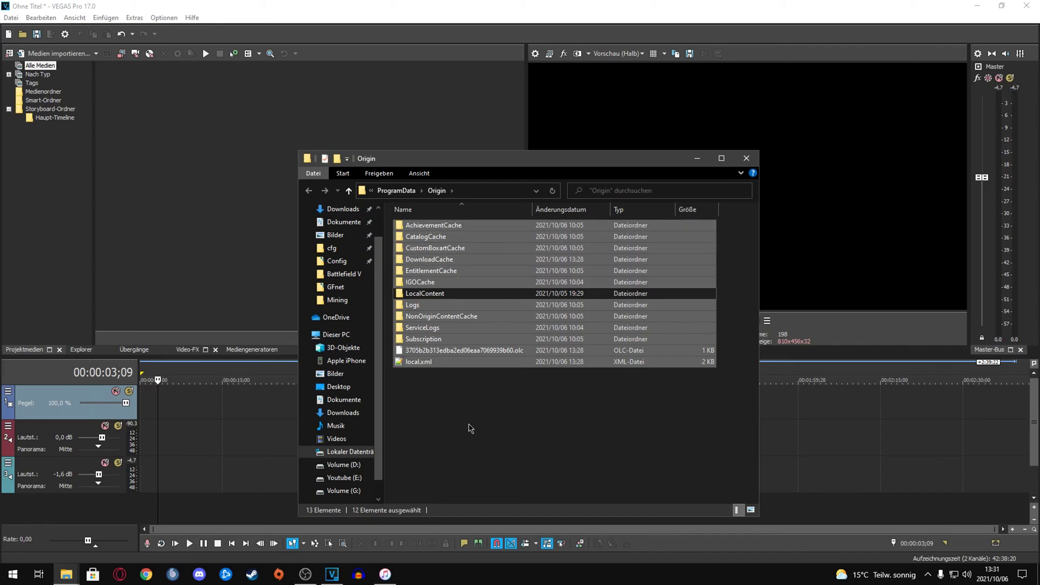
left_click(495, 443)
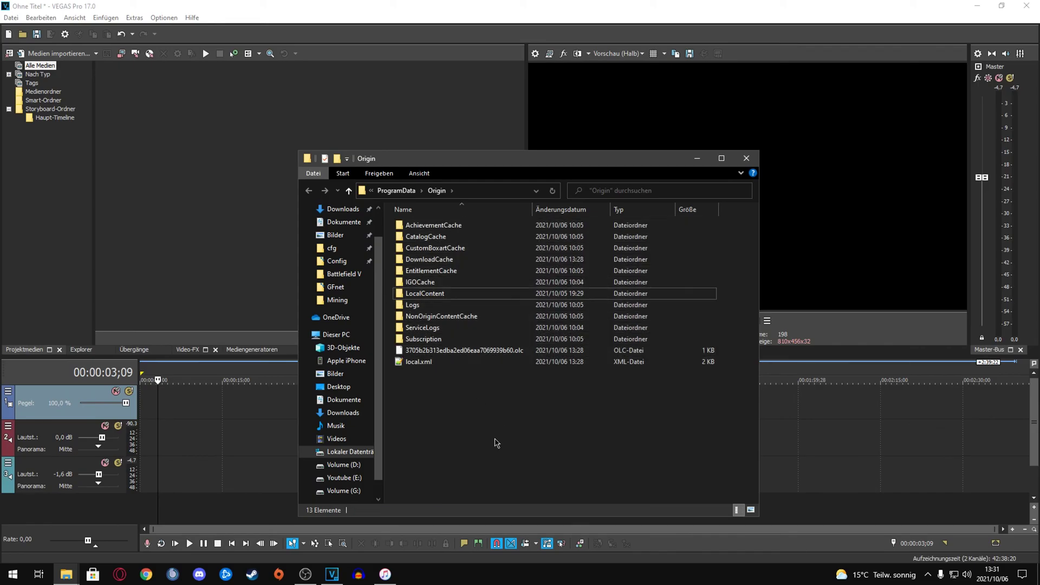
left_click(748, 158)
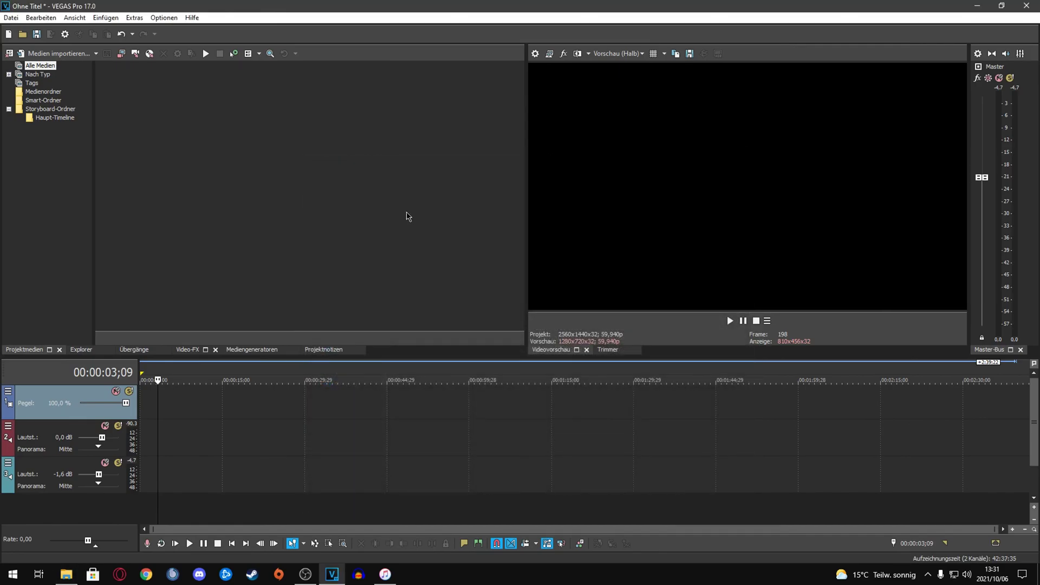
Step: Open the Roaming folder by running %appdata% from the Run dialog history
key("super+r")
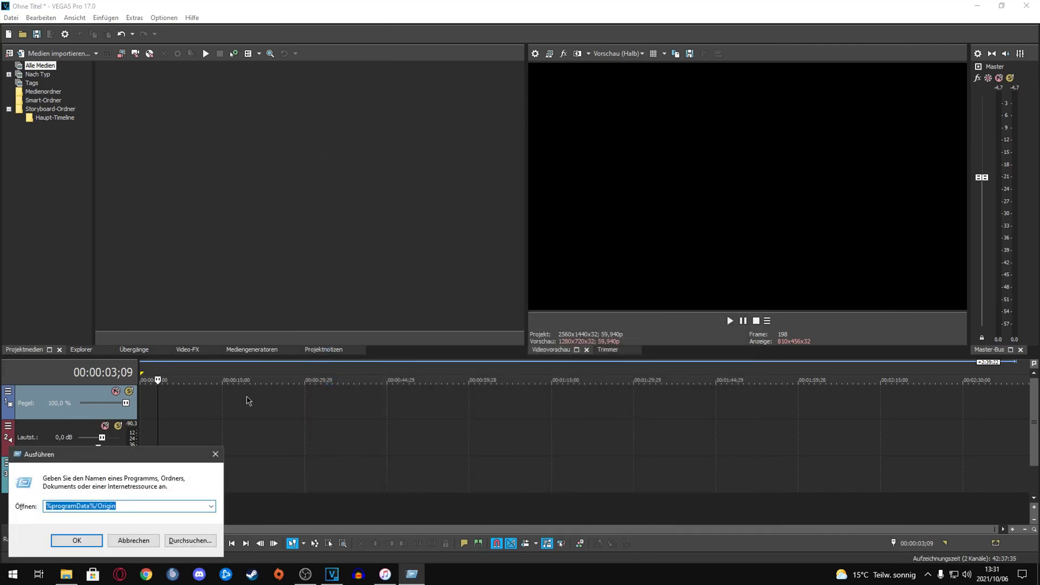
left_click_drag(168, 458, 354, 234)
left_click(397, 282)
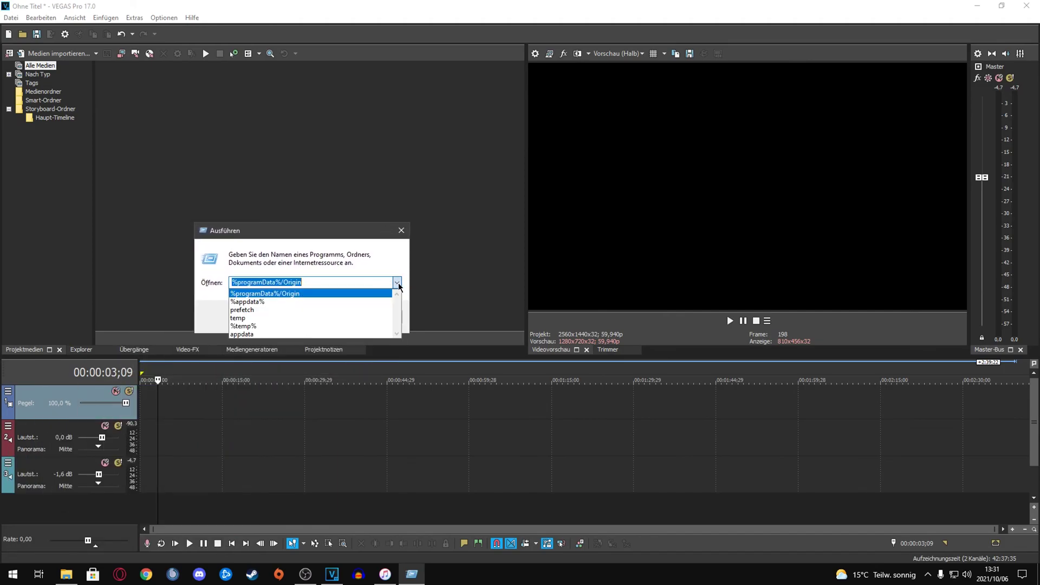
left_click(289, 307)
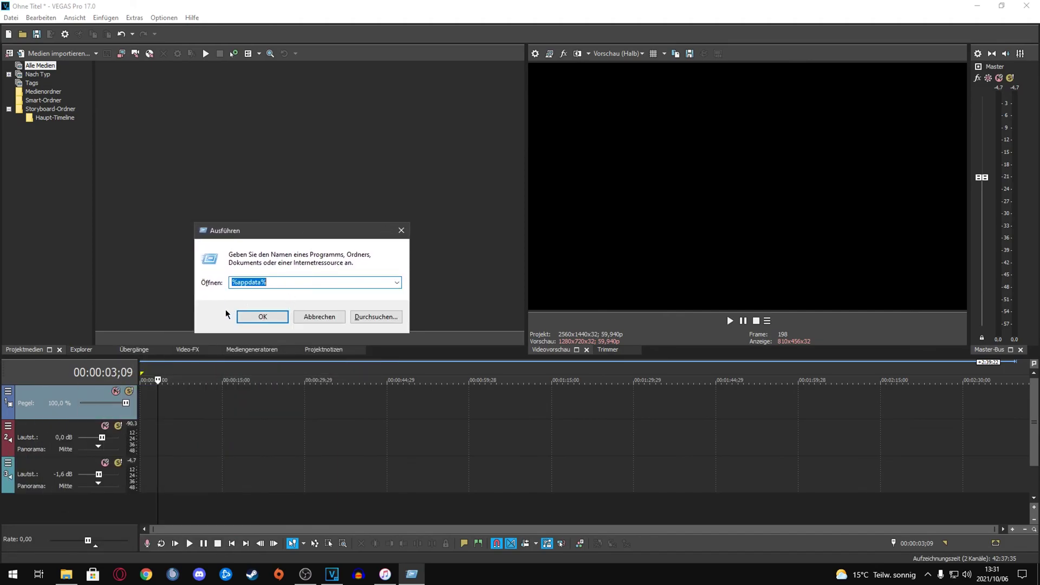
left_click(259, 318)
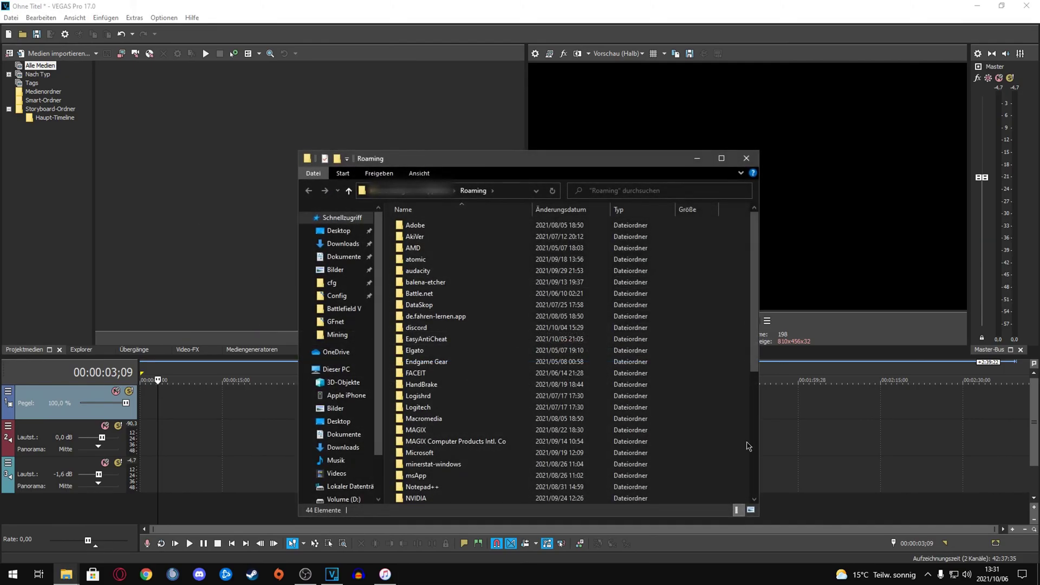
Step: Locate and select the Origin folder in Roaming, then close the window
left_click(707, 389)
left_click_drag(754, 280, 753, 354)
left_click(445, 401)
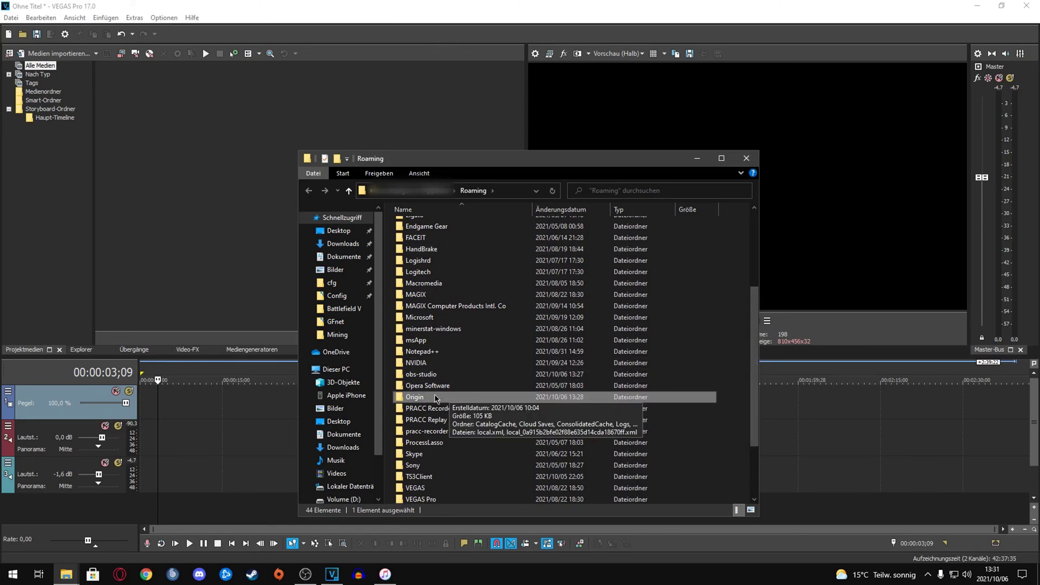
left_click(746, 158)
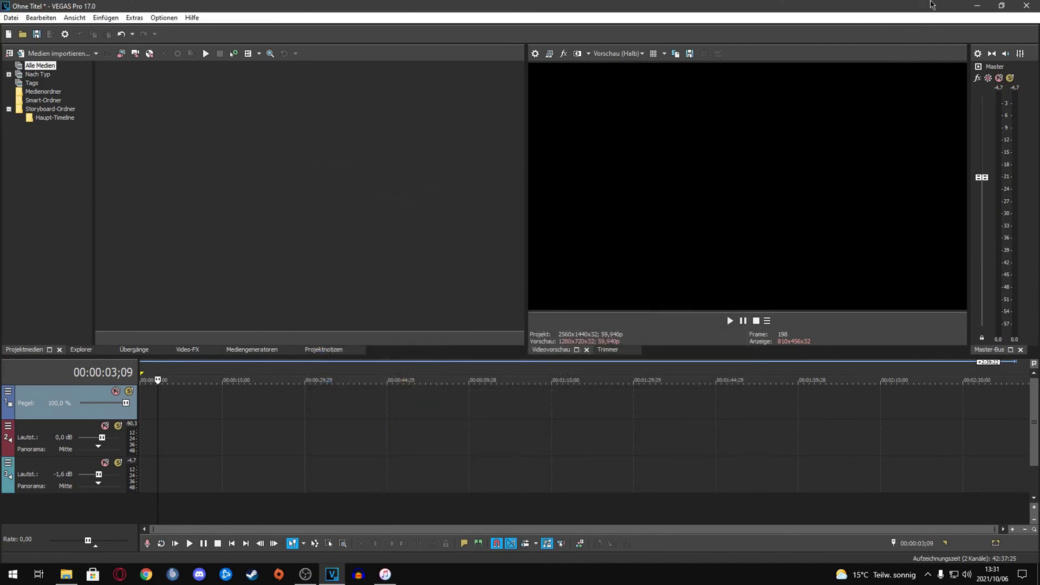
Step: Permanently empty the Papierkorb of its 3 items from the desktop, then restore VEGAS Pro
left_click(975, 7)
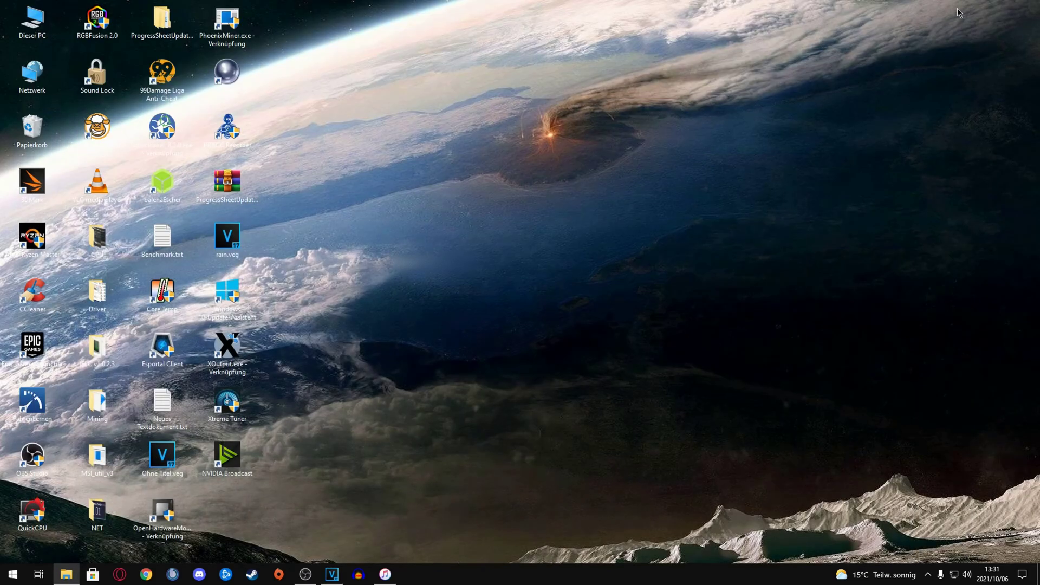
right_click(47, 136)
left_click(86, 170)
left_click(561, 297)
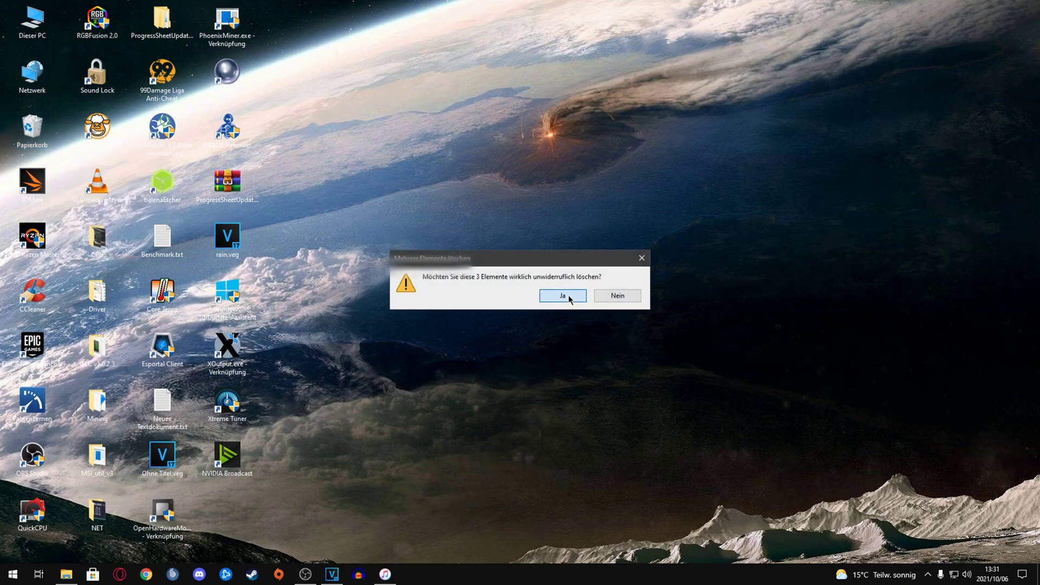
left_click(332, 574)
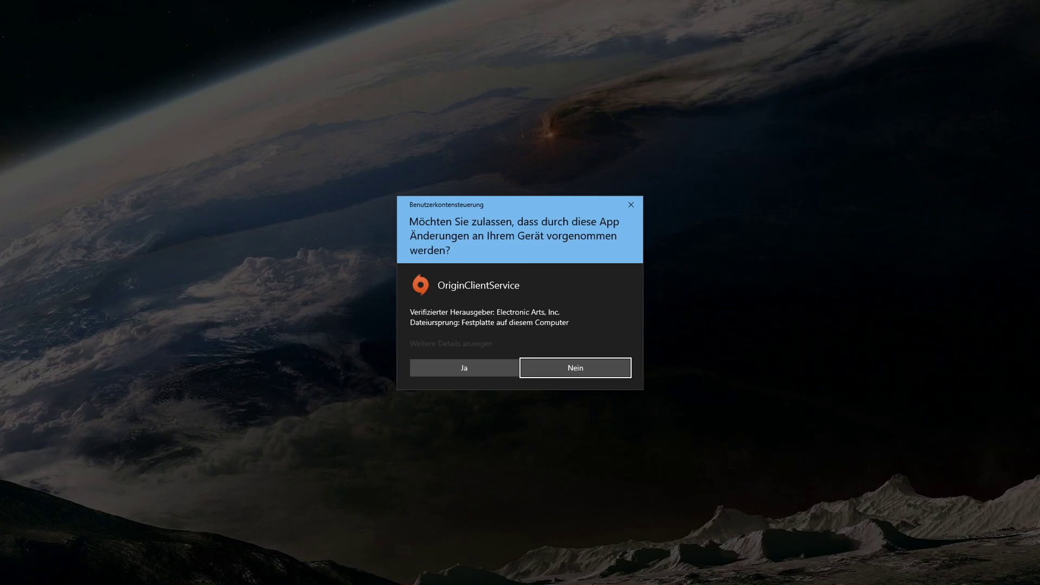
Step: Allow OriginClientService, hide the friends panel, and open the Battlefield 2042 Offene Beta library page
key("Return")
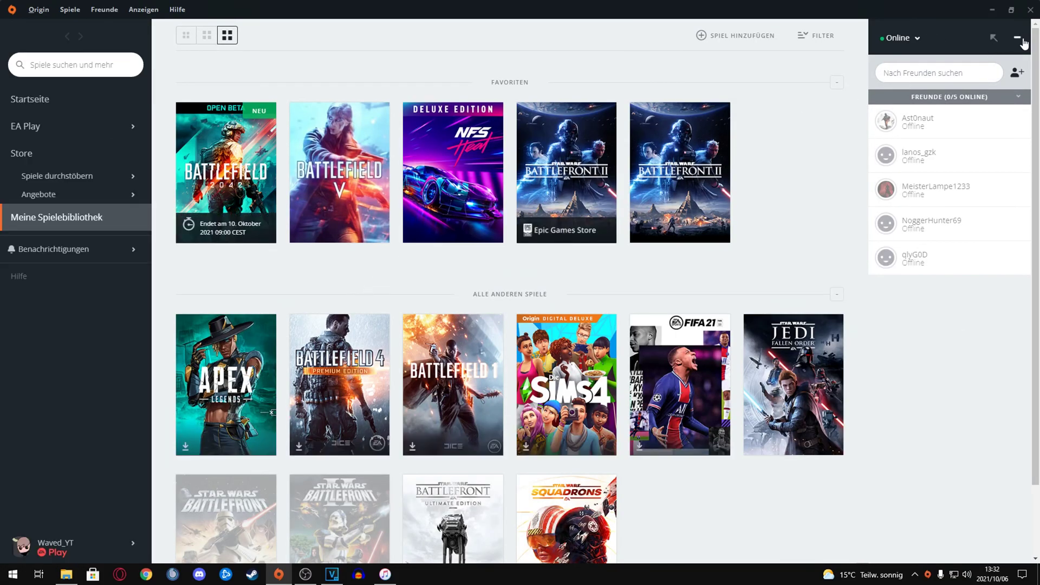
left_click(1017, 37)
left_click(224, 238)
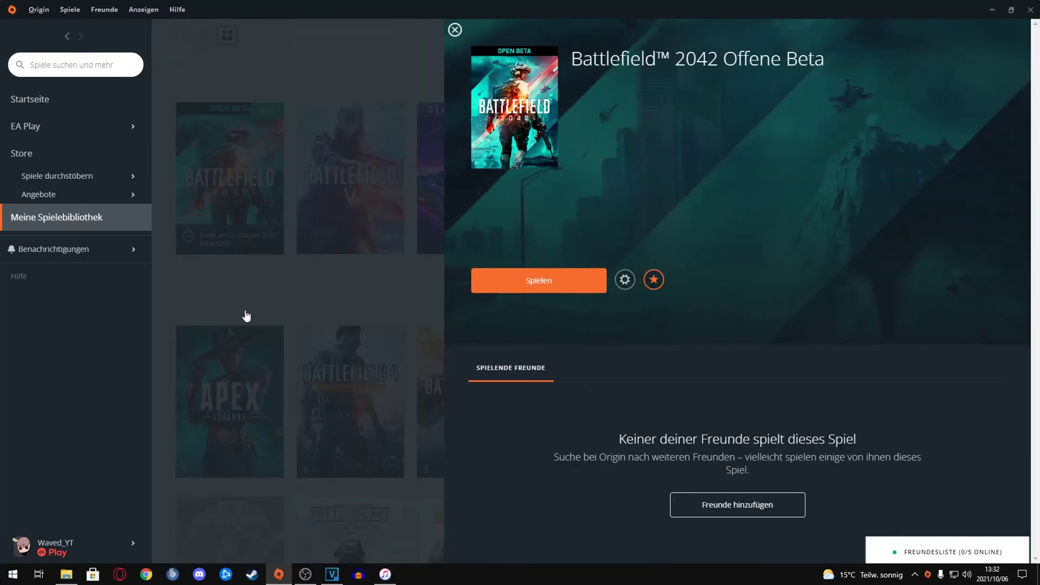